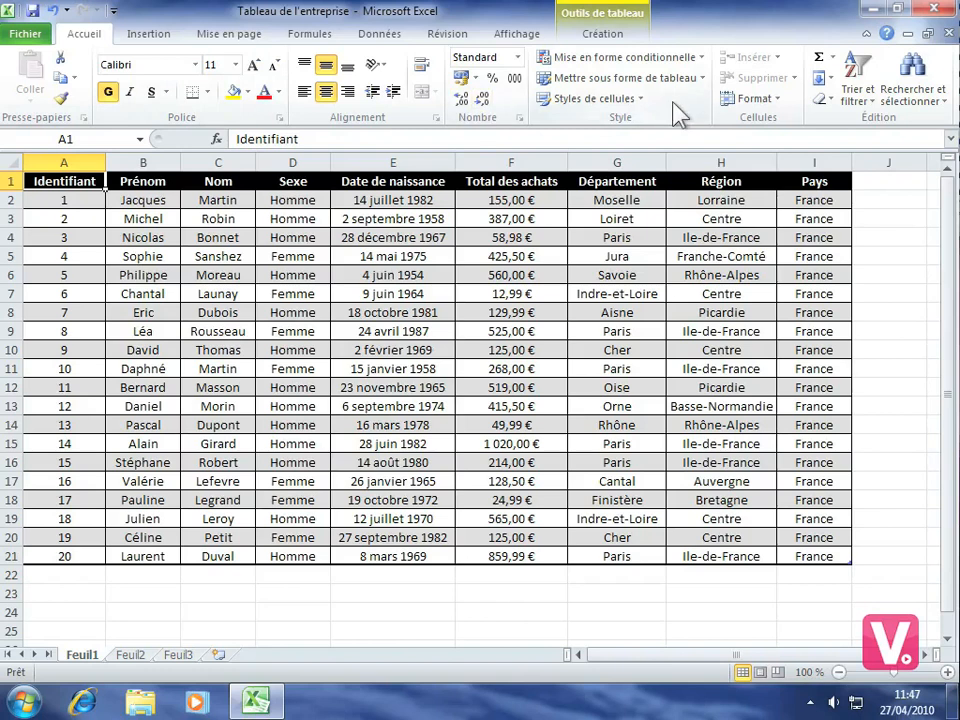
Search the sheet for the first name of the customer with identifier 7, advancing through the matches.
click(919, 88)
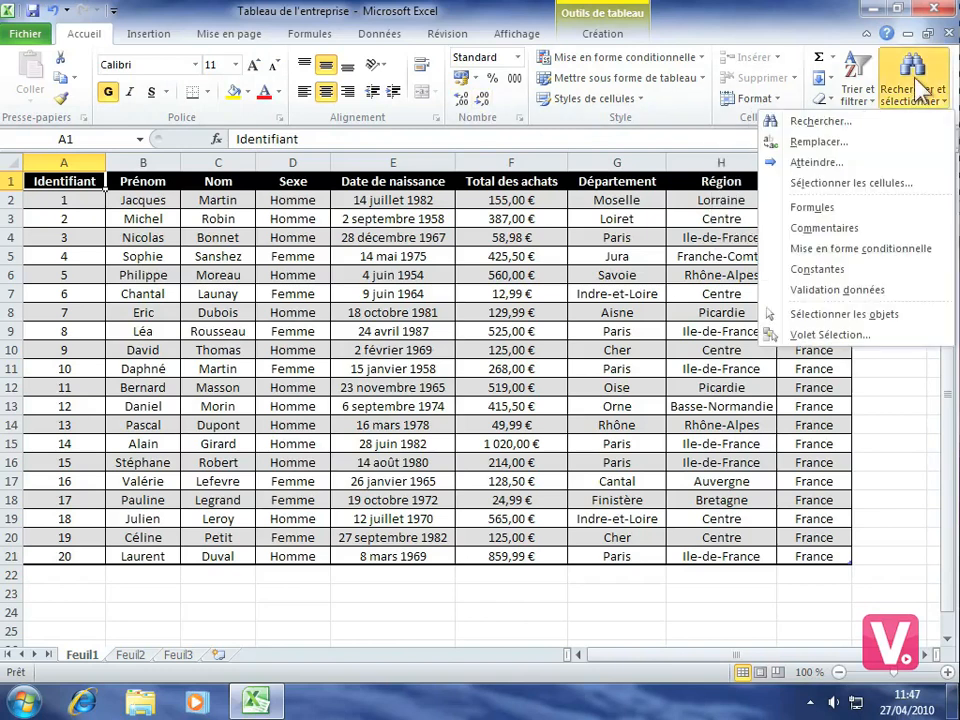
click(849, 124)
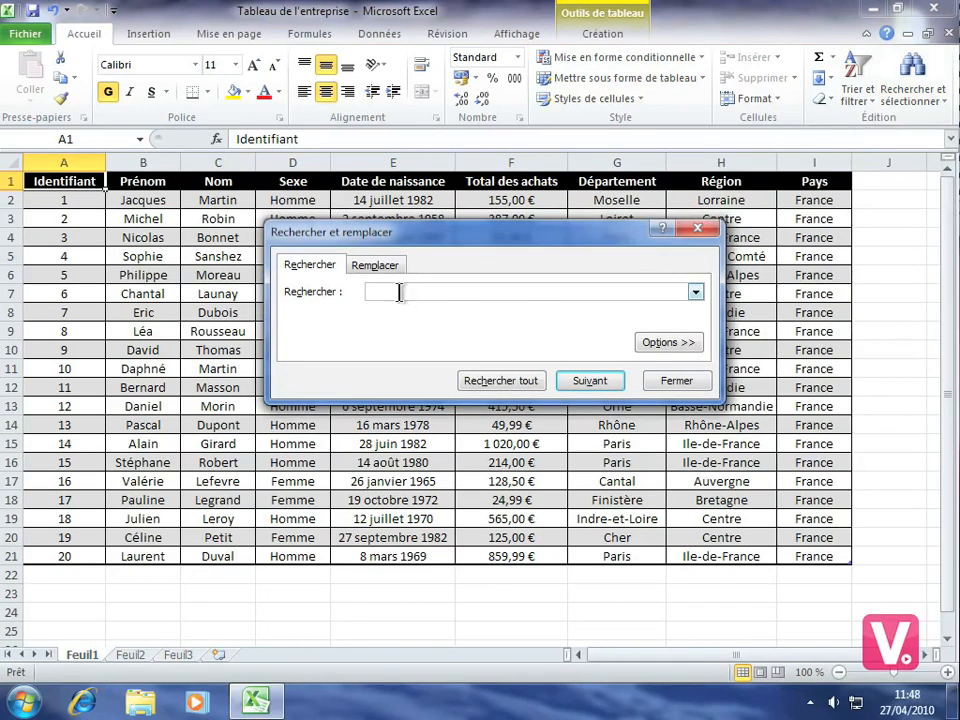
text(Eric)
click(597, 382)
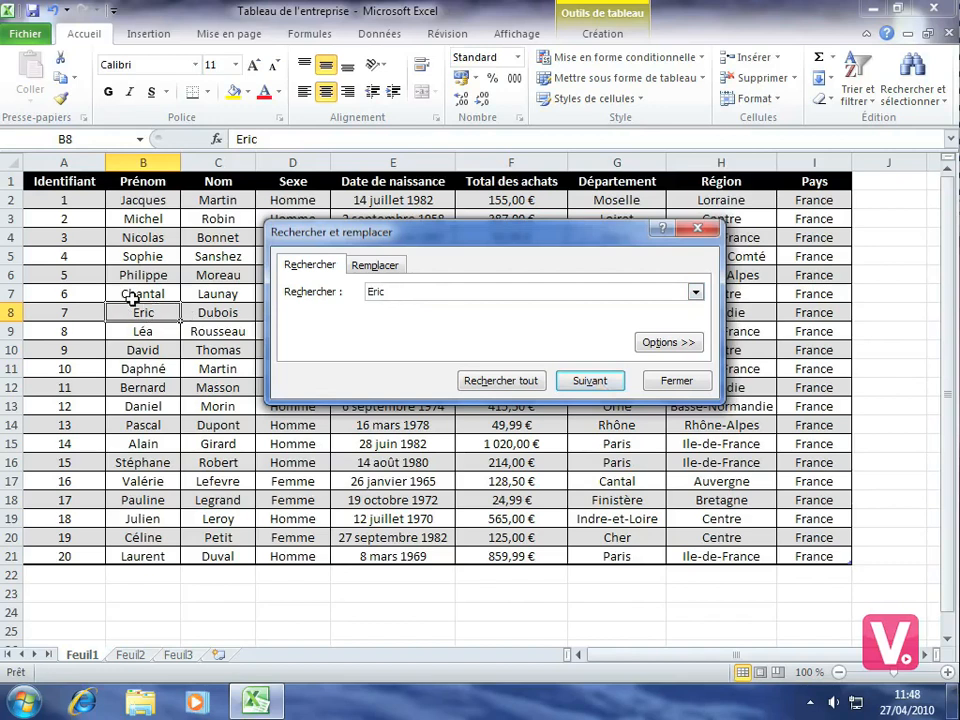
click(583, 391)
click(583, 391)
click(583, 391)
Expand the search options and set them to search within Feuille, Par colonne, looking in Valeurs.
click(672, 344)
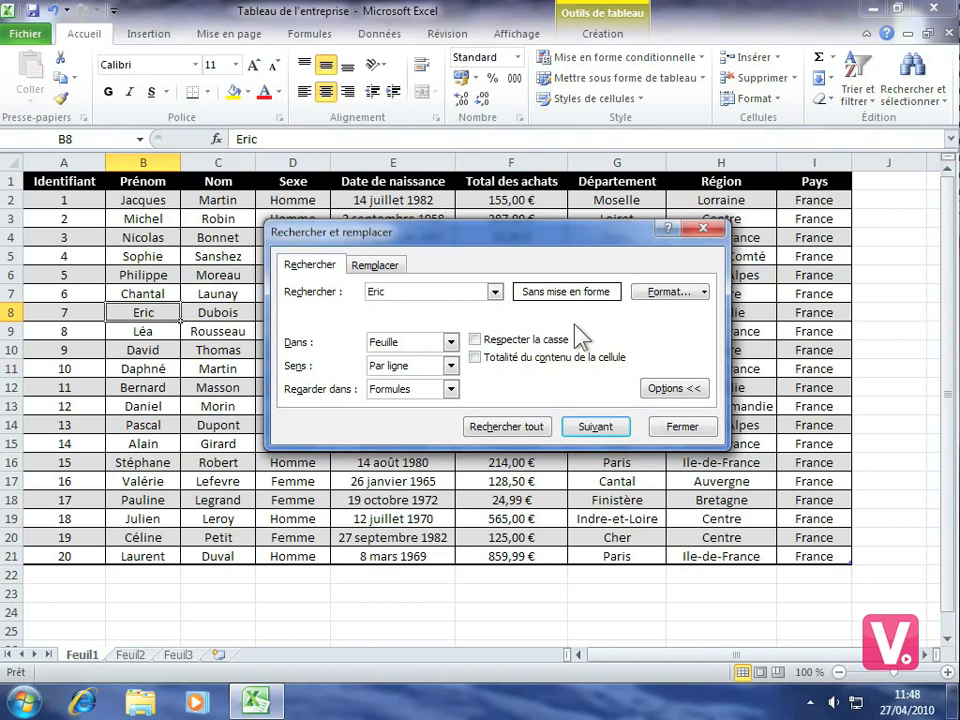
click(450, 342)
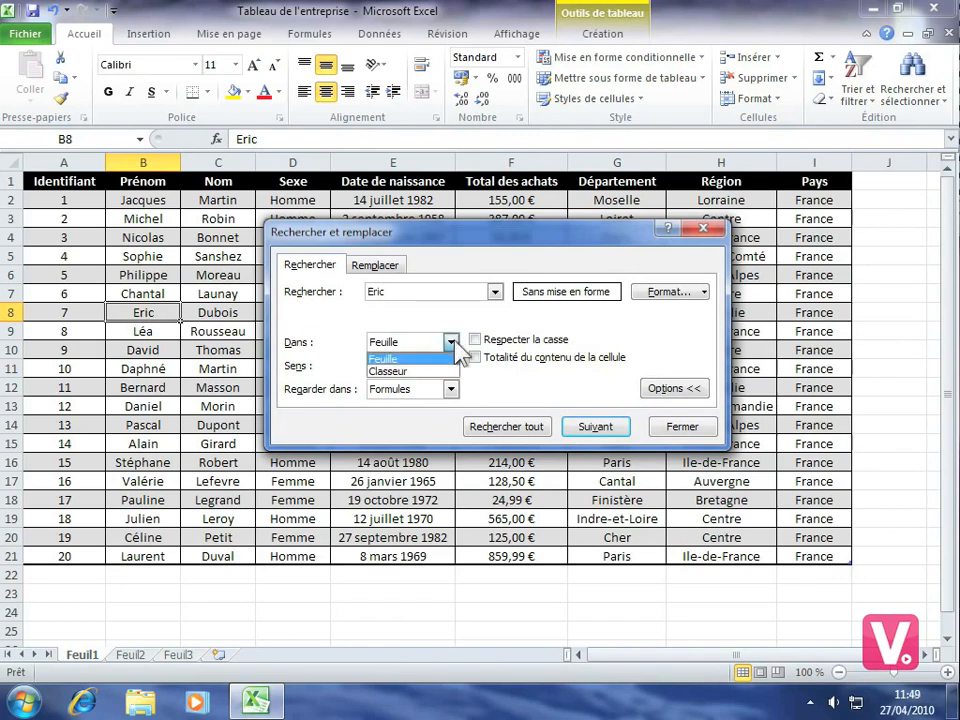
click(390, 360)
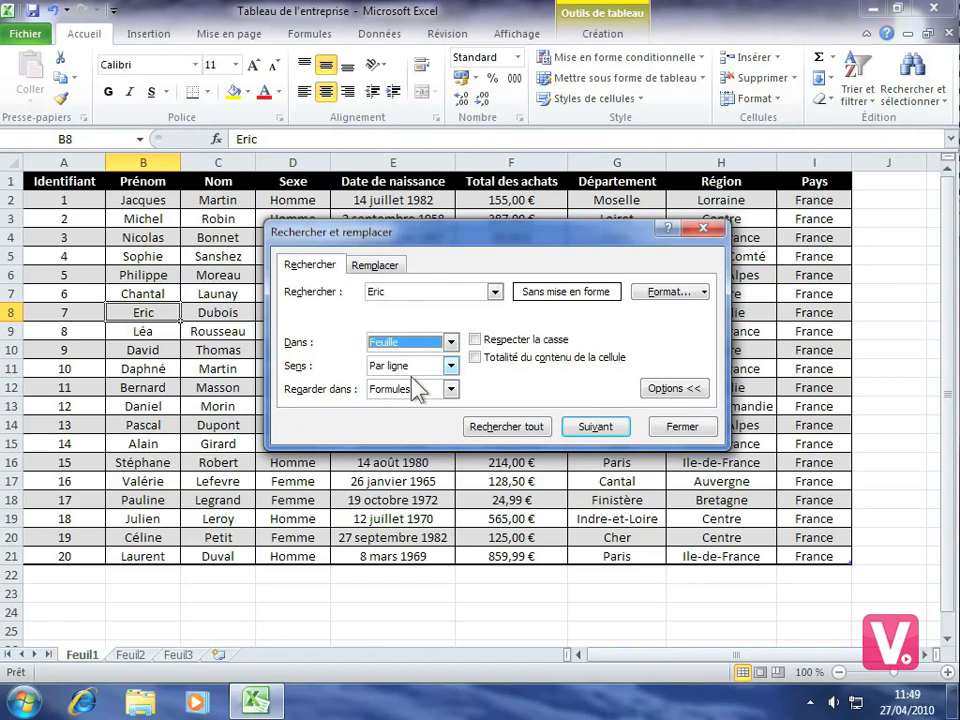
click(451, 366)
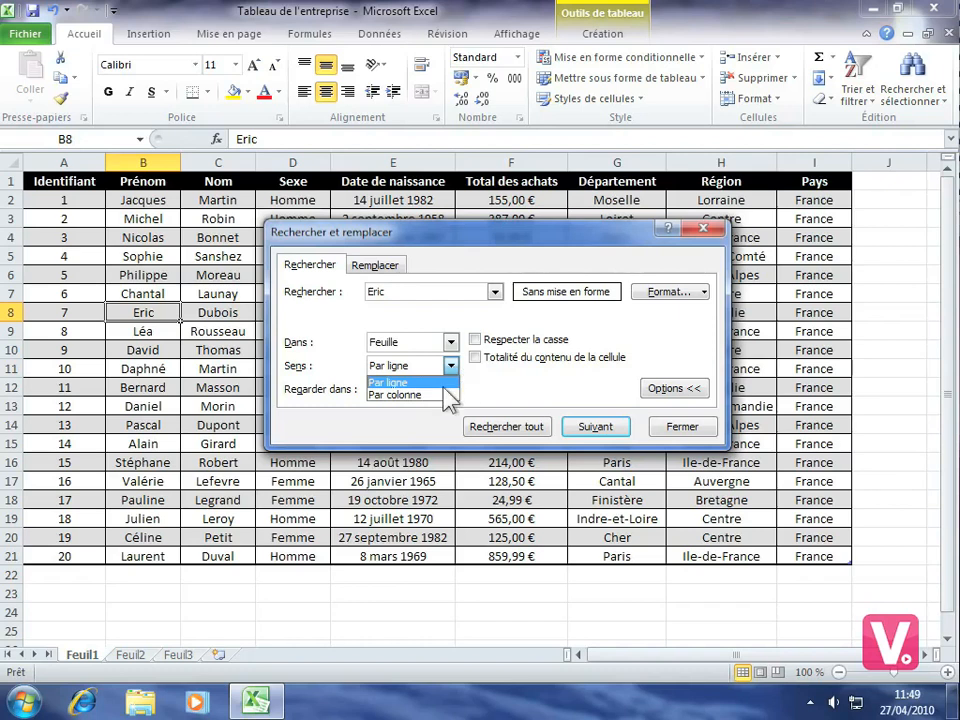
click(432, 394)
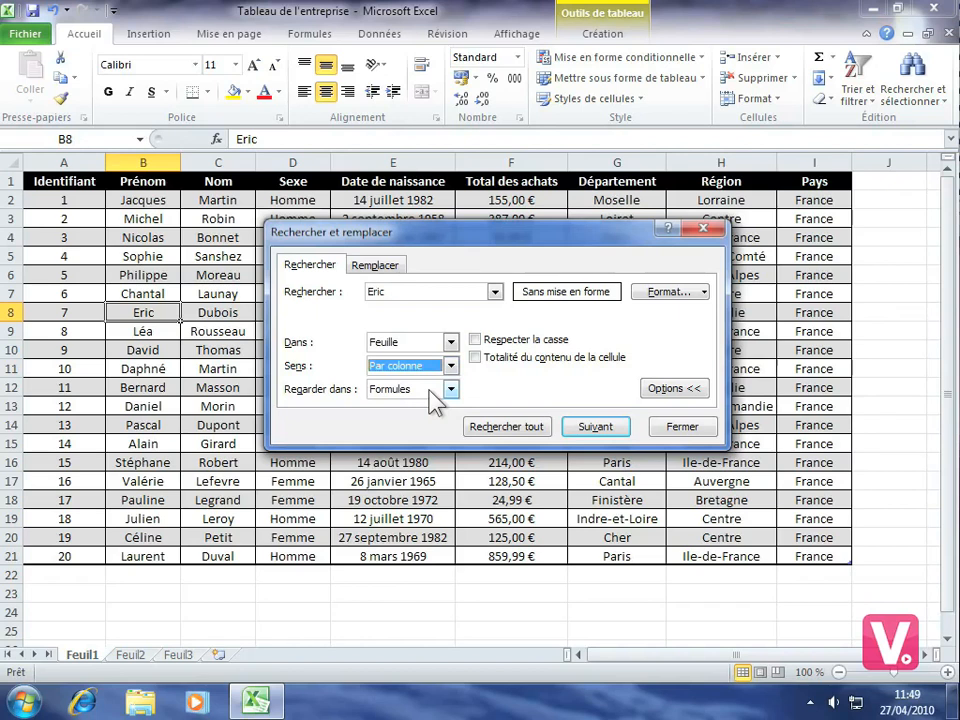
click(452, 390)
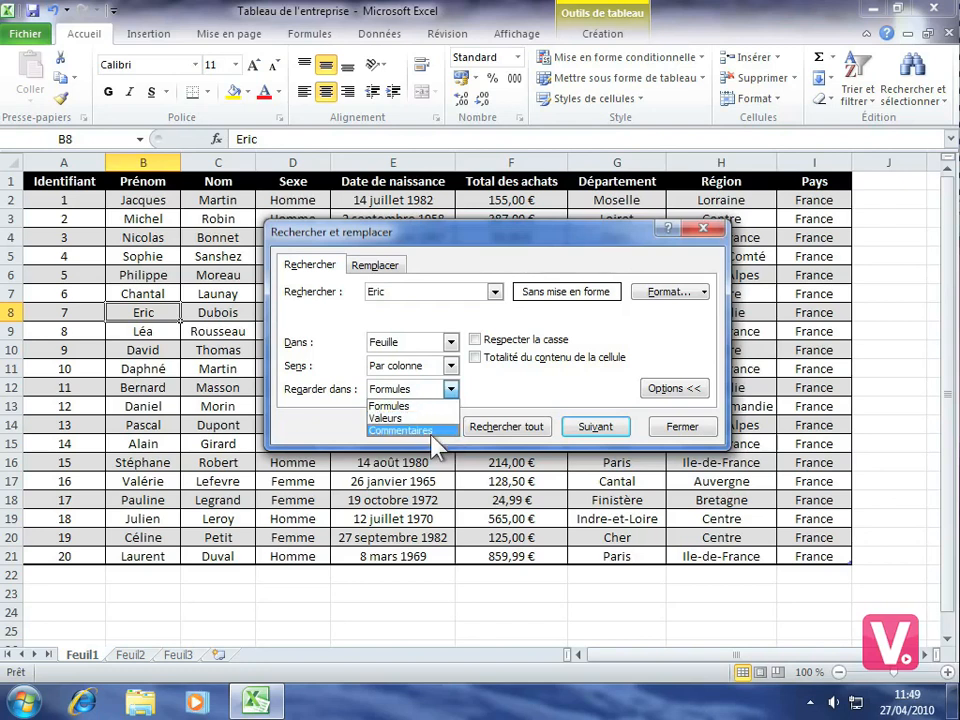
click(386, 417)
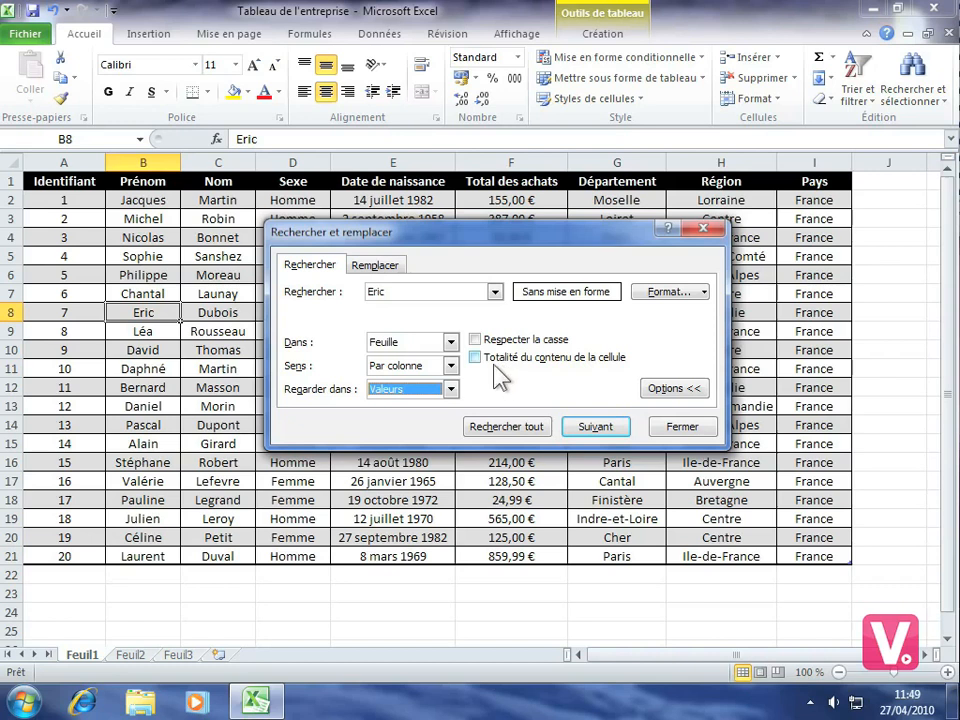
Enable Respecter la casse and find the capitalised first name of the customer with identifier 14.
click(480, 342)
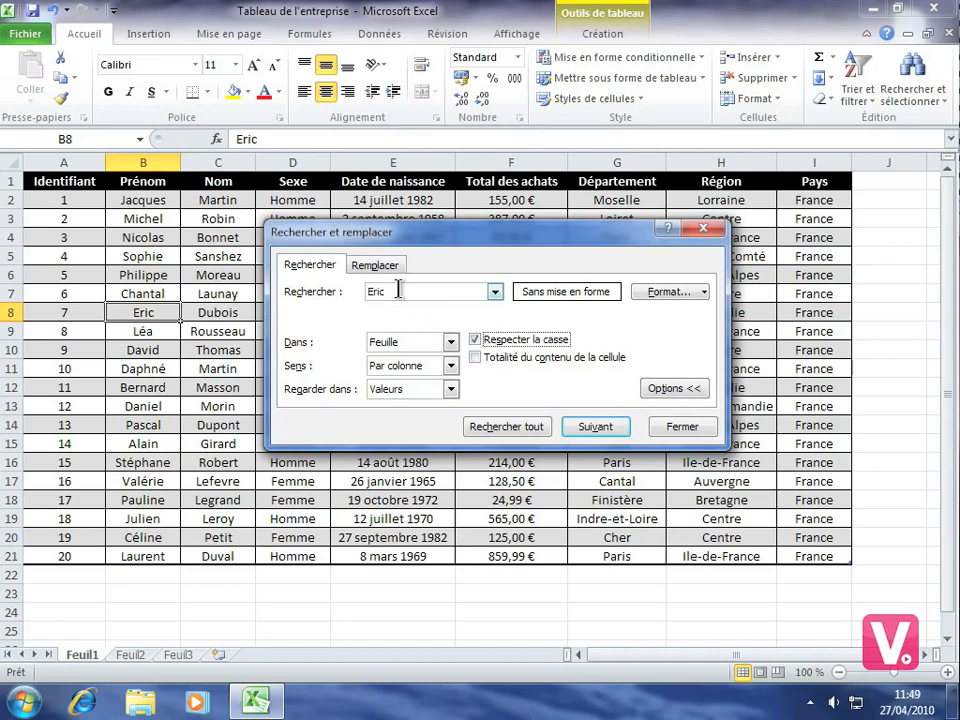
drag(398, 290, 362, 291)
text(A)
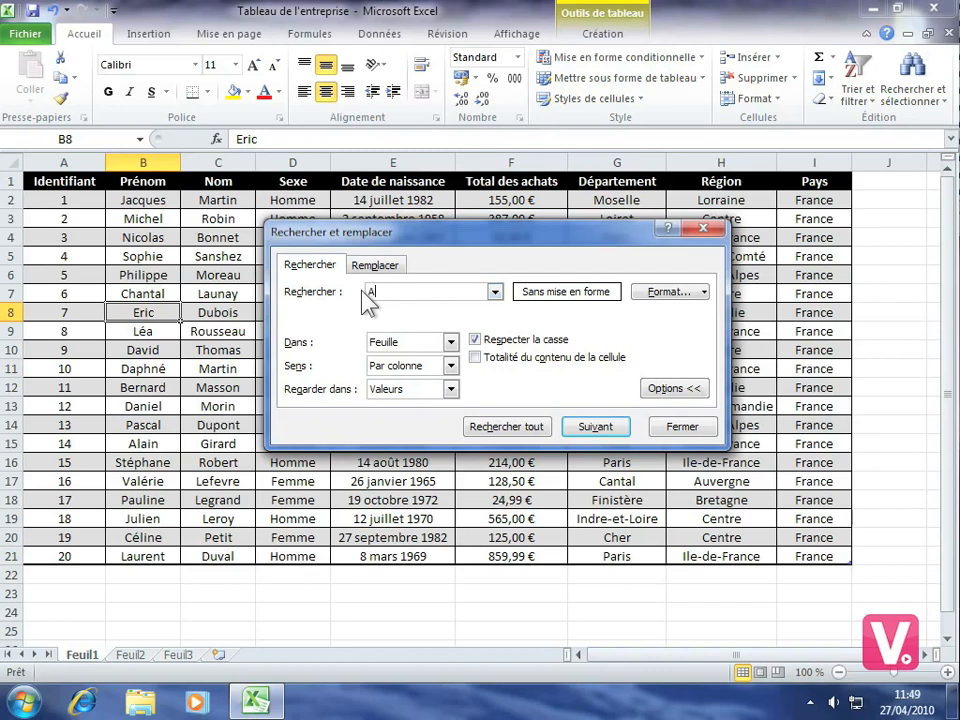
text(lain)
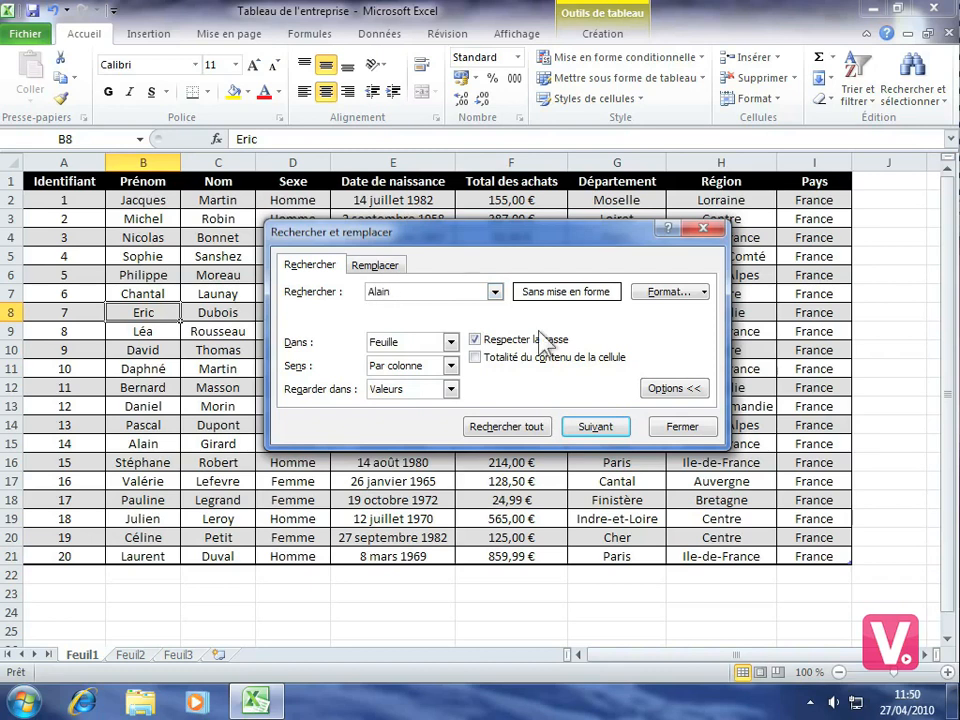
click(598, 430)
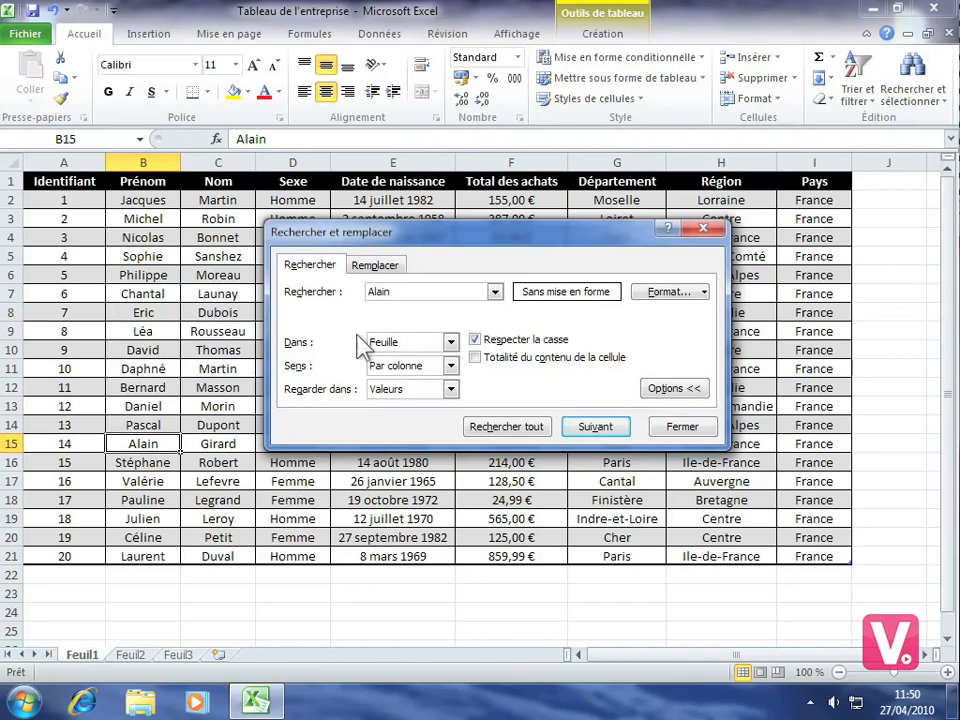
Repeat the case-sensitive search with that first name's initial letter in lowercase.
click(371, 292)
key(Delete)
text(a)
click(594, 426)
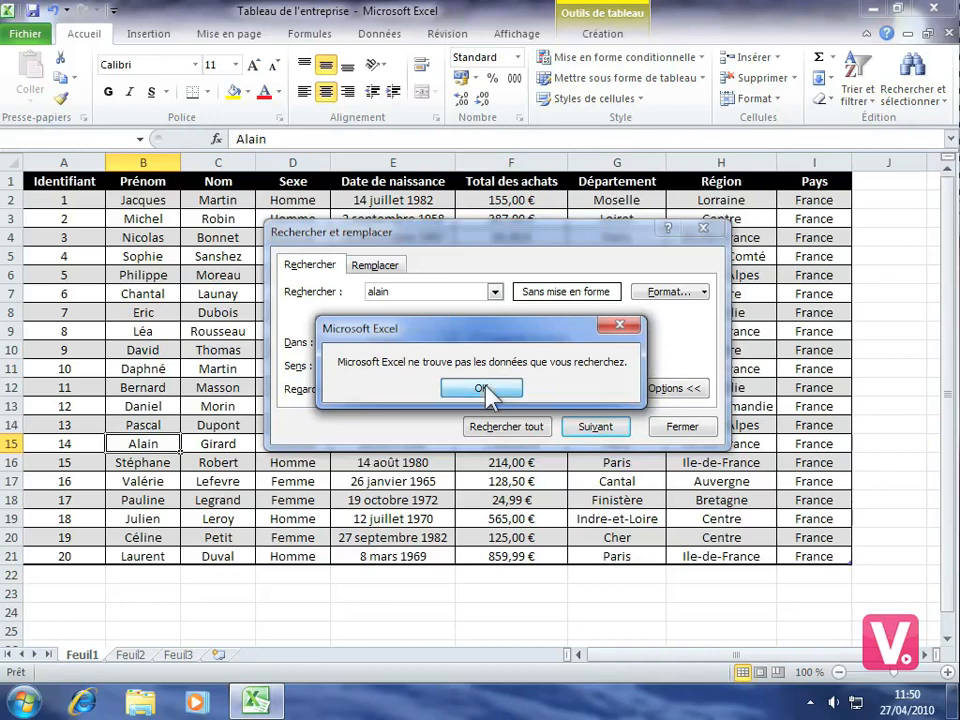
click(486, 387)
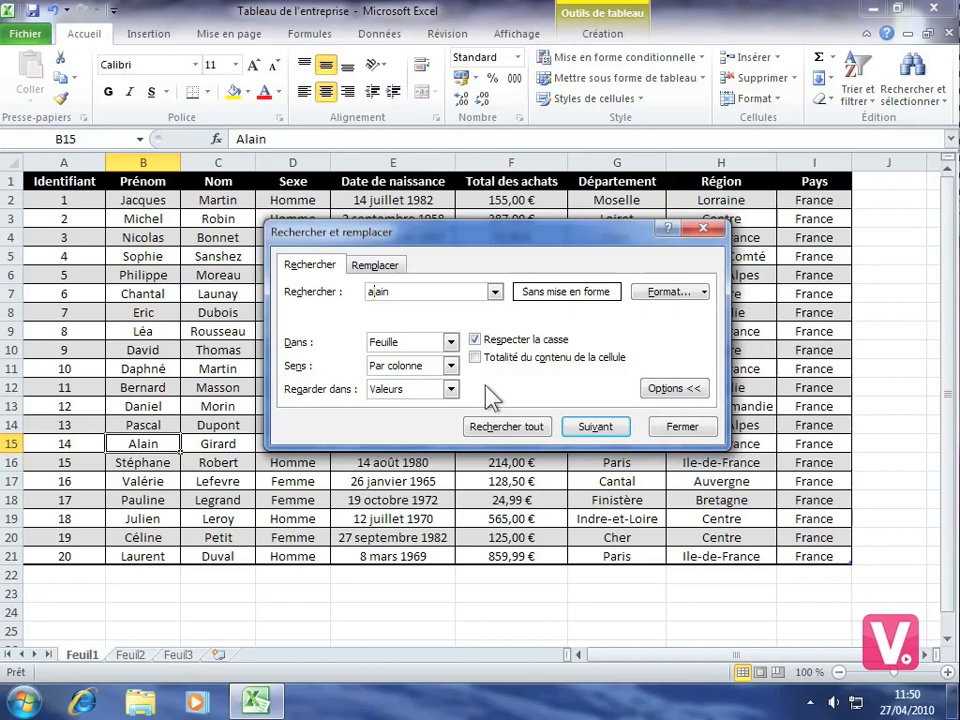
Set up a replacement of the searched first name with the one from identifier 11, with Respecter la casse disabled.
click(377, 266)
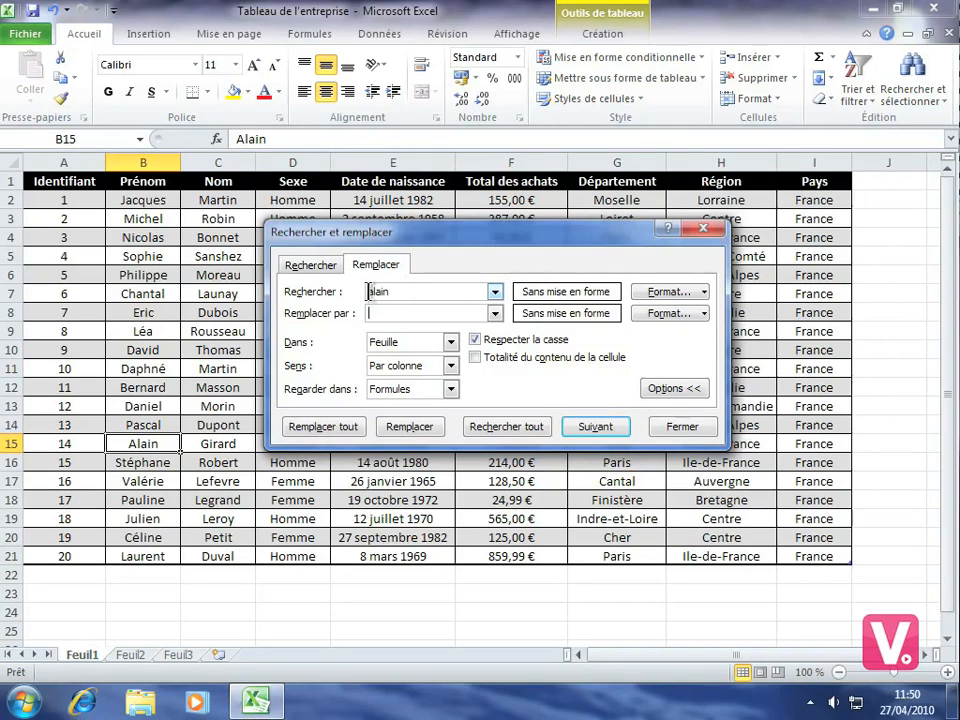
click(481, 347)
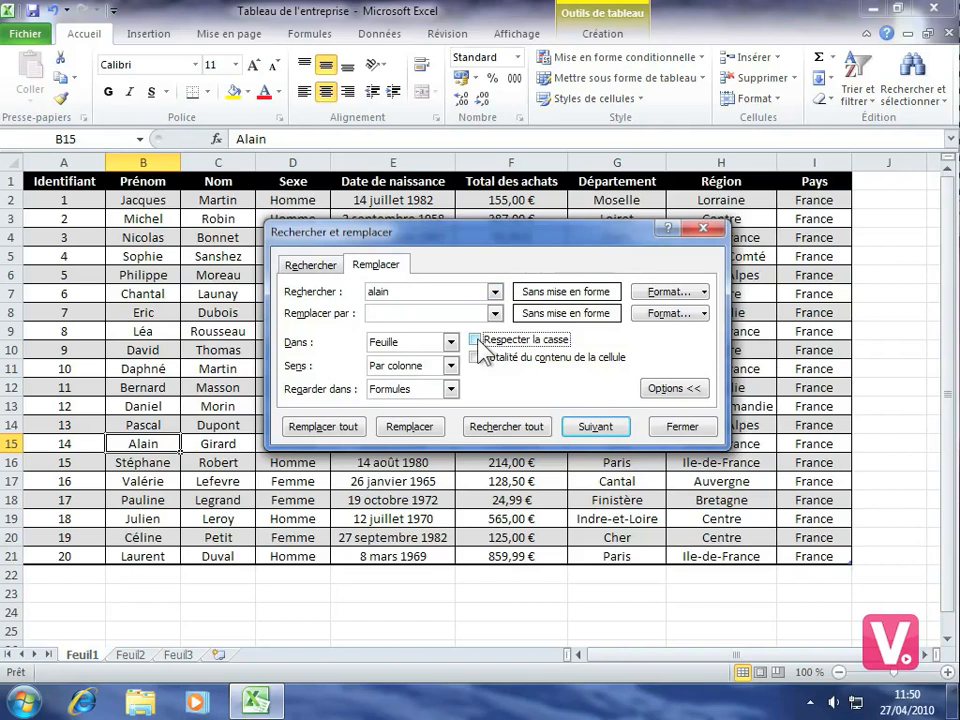
click(394, 313)
text(Bernadr)
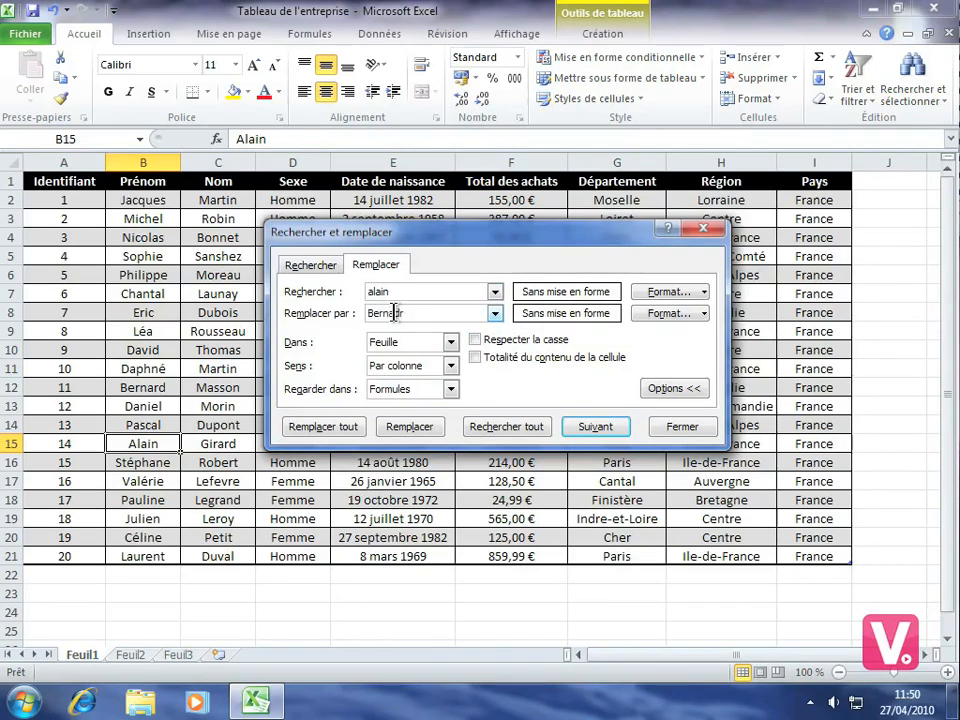
key(BackSpace)
key(BackSpace)
text(r)
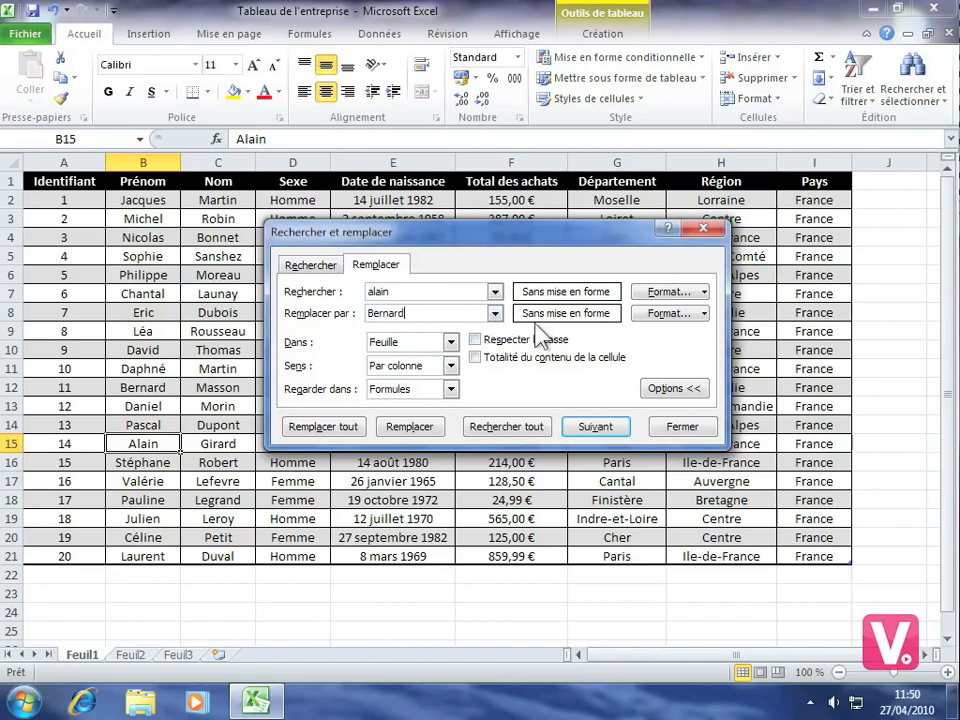
Set the replacement text's format to the Gras font style.
click(693, 318)
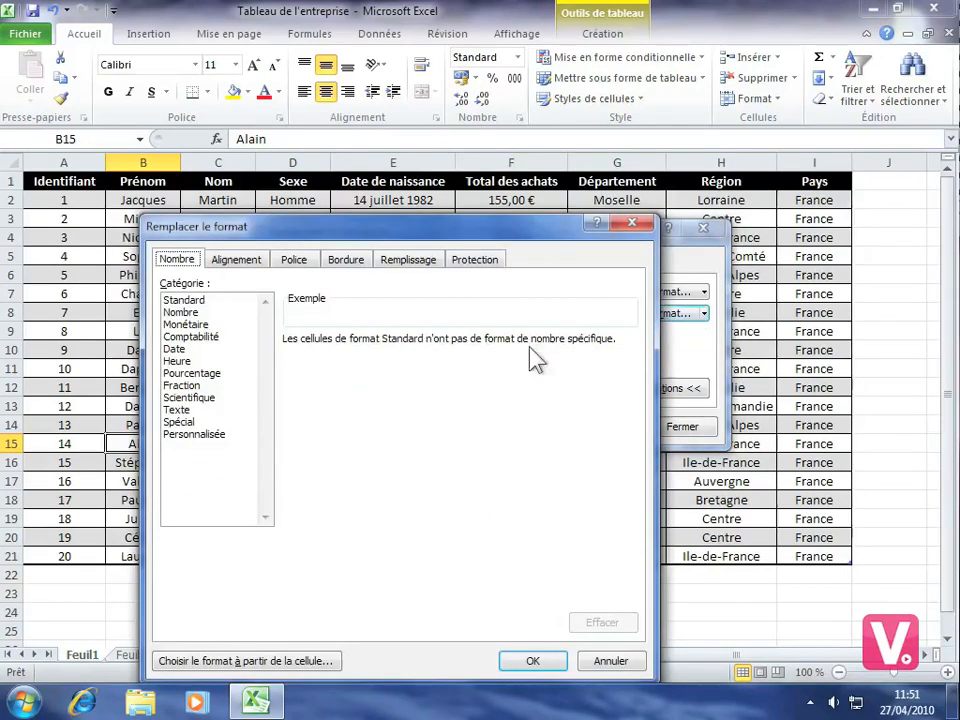
click(293, 260)
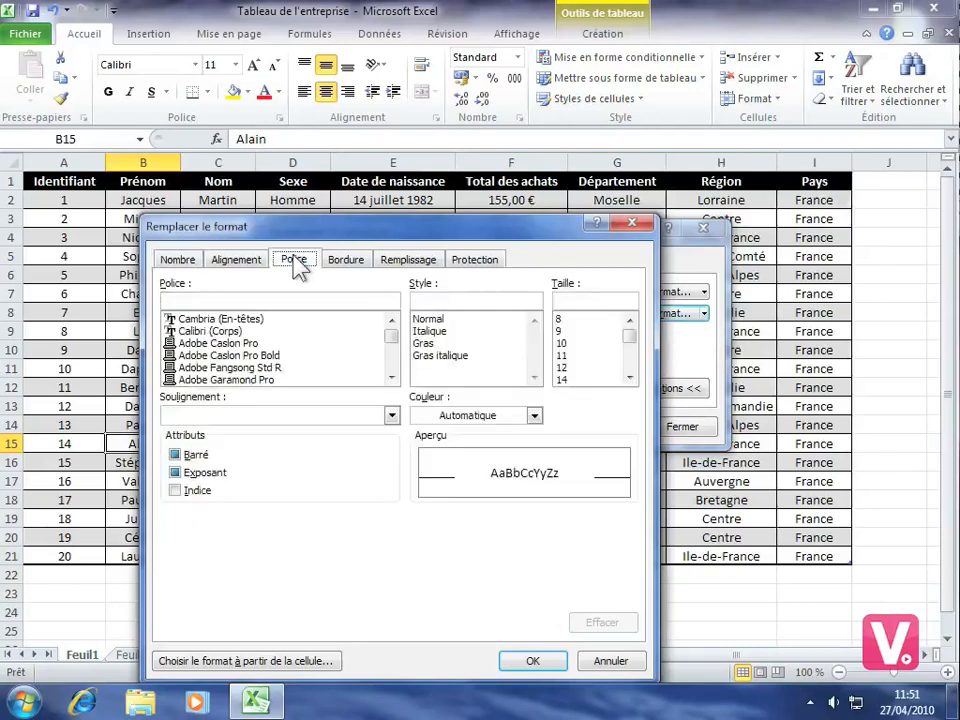
click(422, 343)
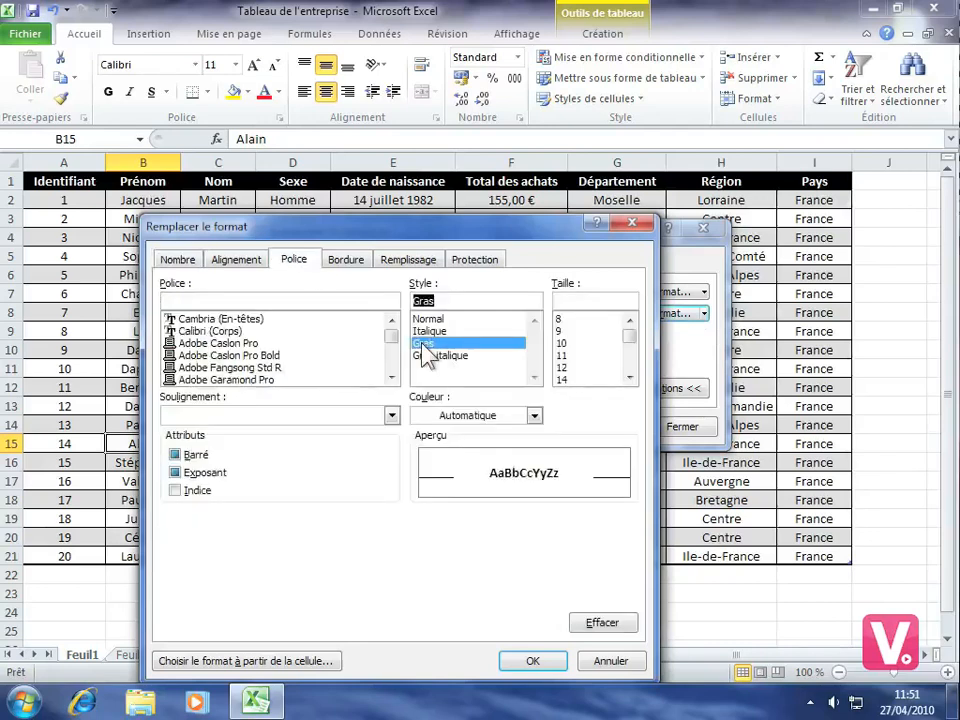
click(535, 664)
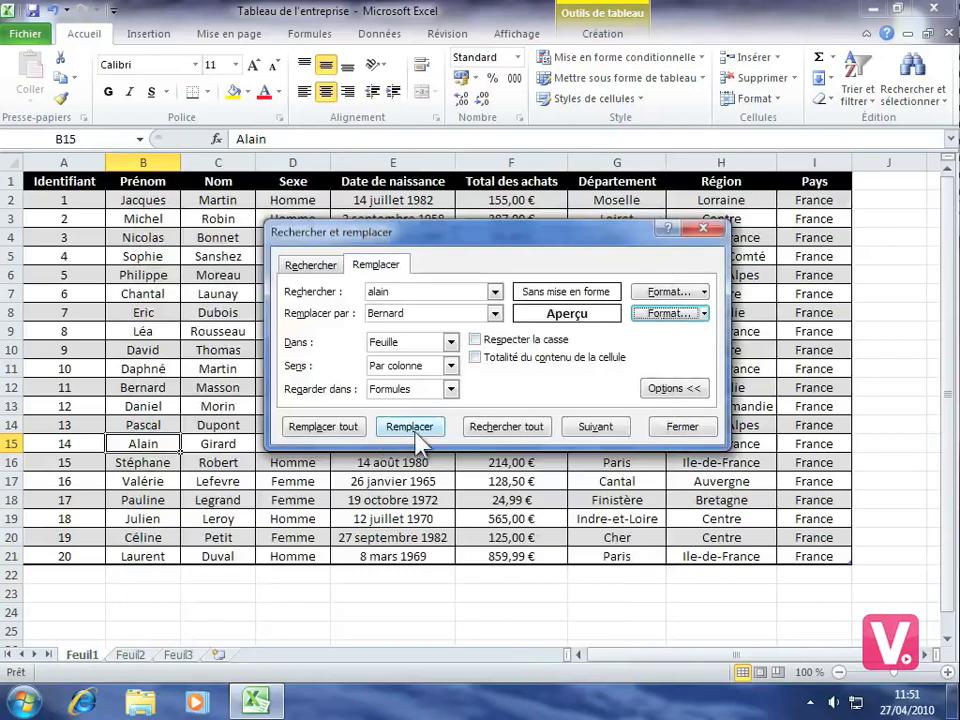
Find the matching first name, replace it with the bold replacement in cell B15, and close the dialog.
click(596, 428)
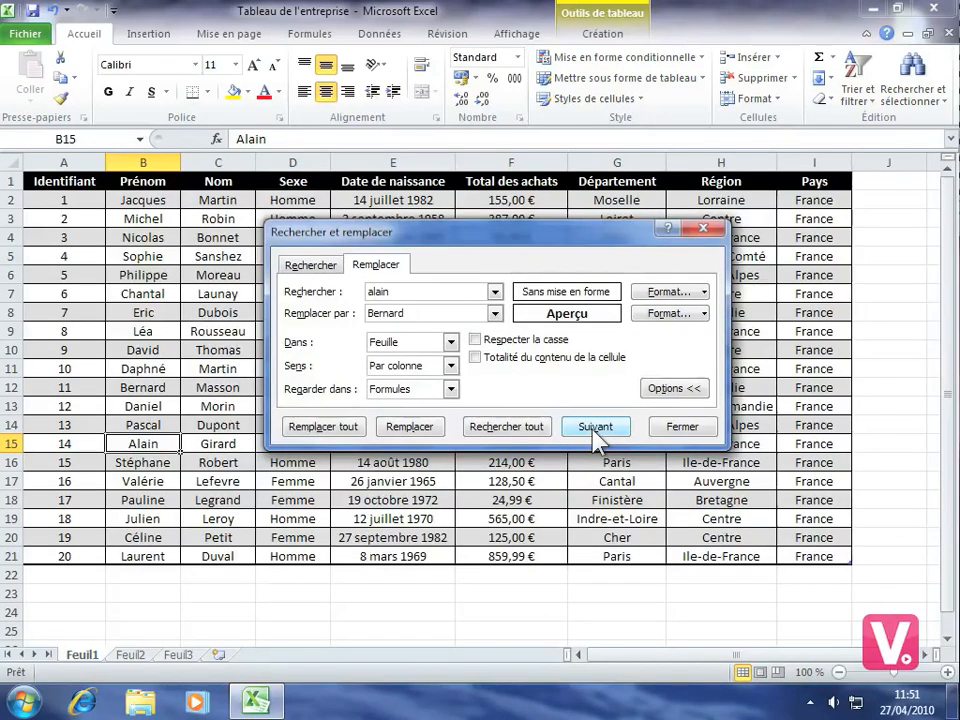
click(408, 430)
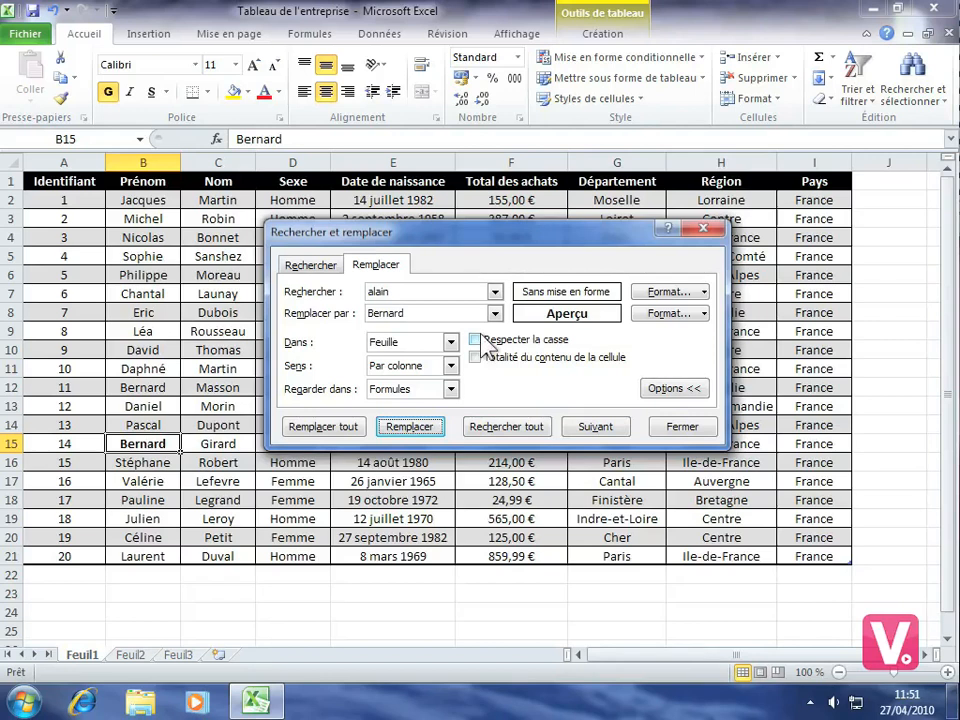
click(688, 424)
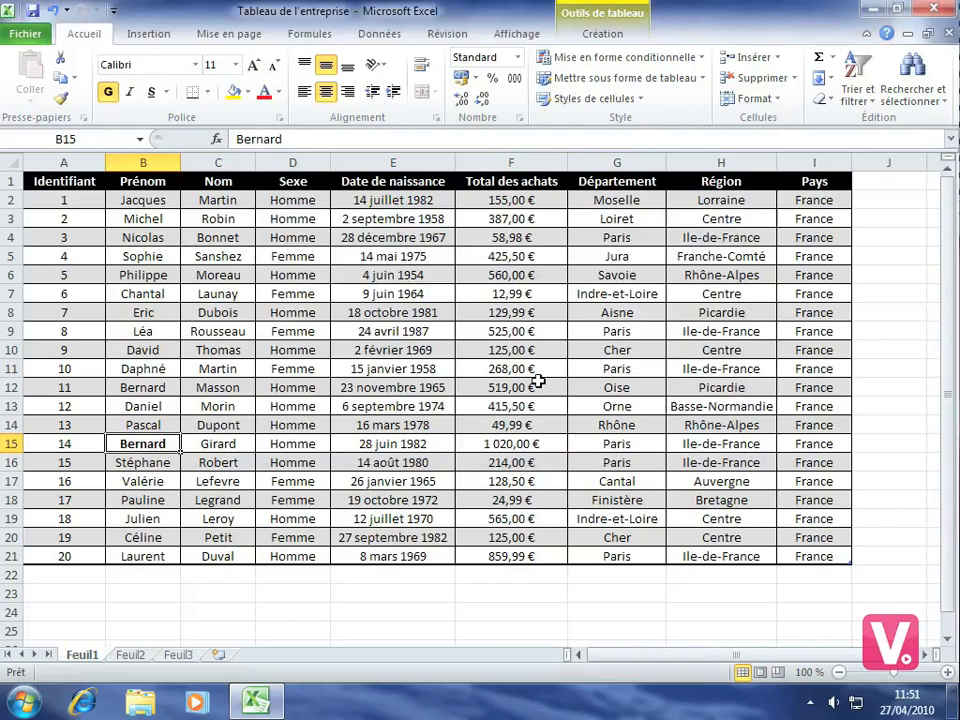